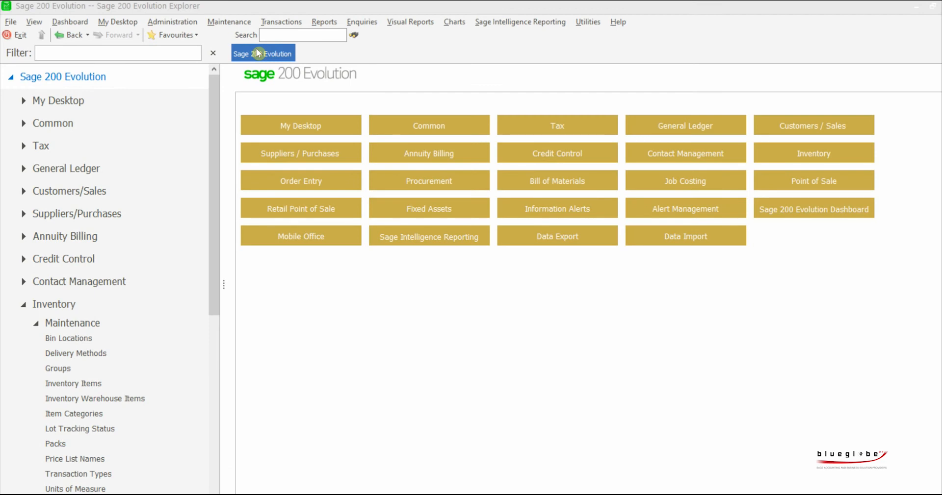
- Open the quick entry grid for inventory items in the Inventory module
{"action": "left_click", "coordinate": [82, 310]}
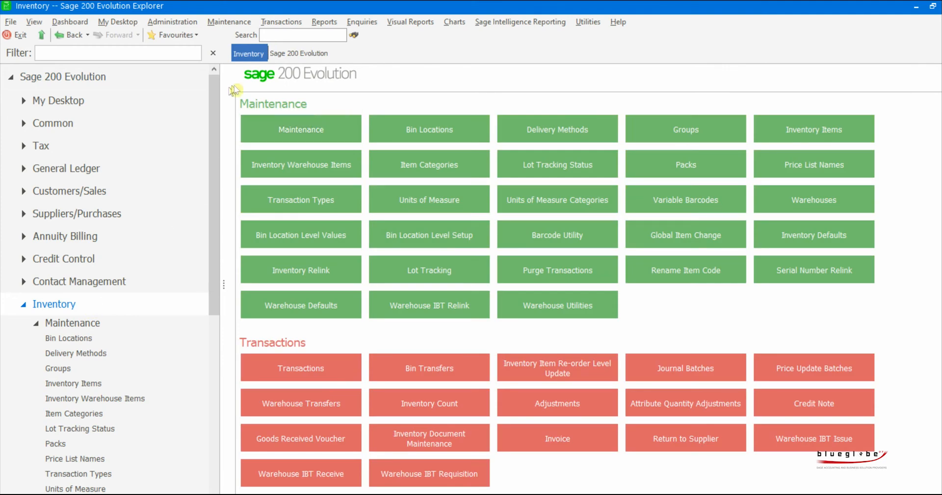
{"action": "left_click", "coordinate": [848, 128]}
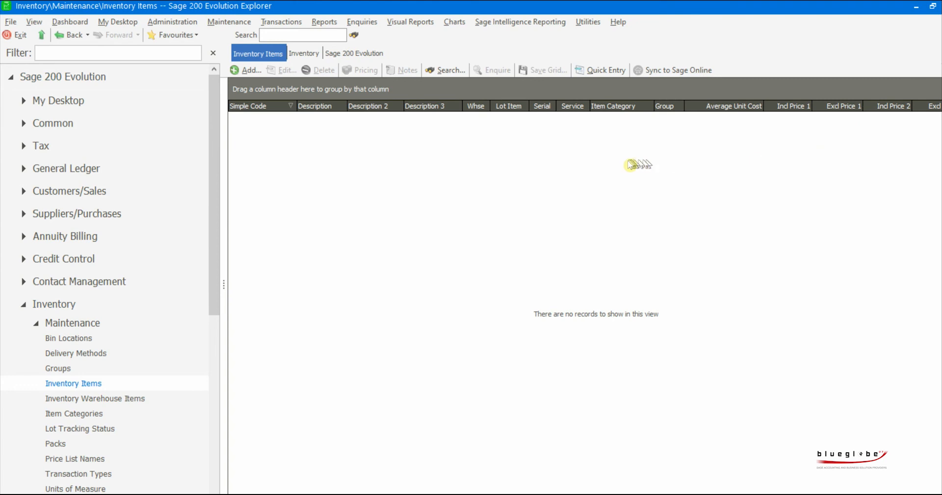
{"action": "left_click", "coordinate": [601, 70]}
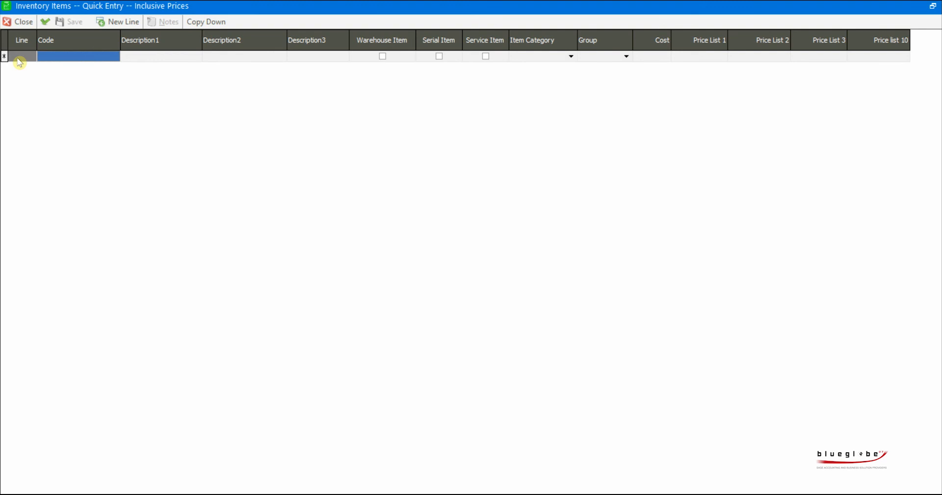
- Enter a new item with code Labour, first description Labour, second description Description2 and third description Description3
{"action": "type", "text": "Labour"}
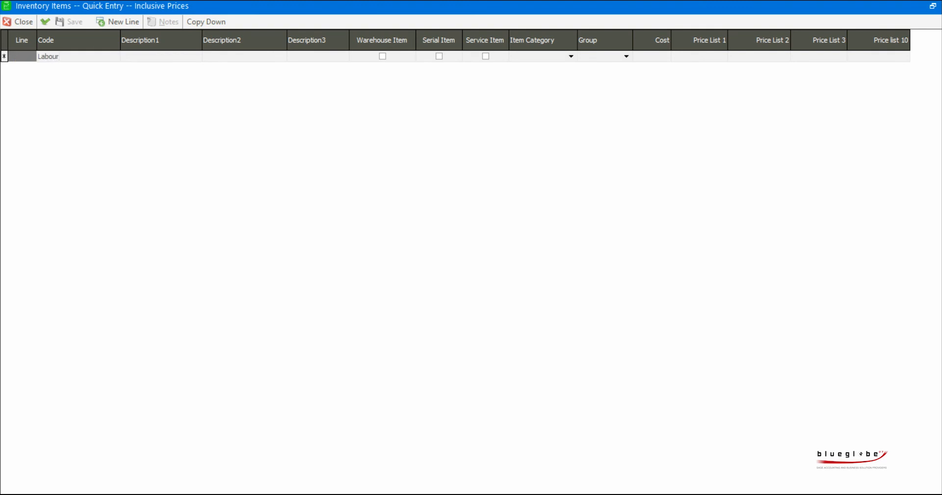
{"action": "key", "text": "Tab"}
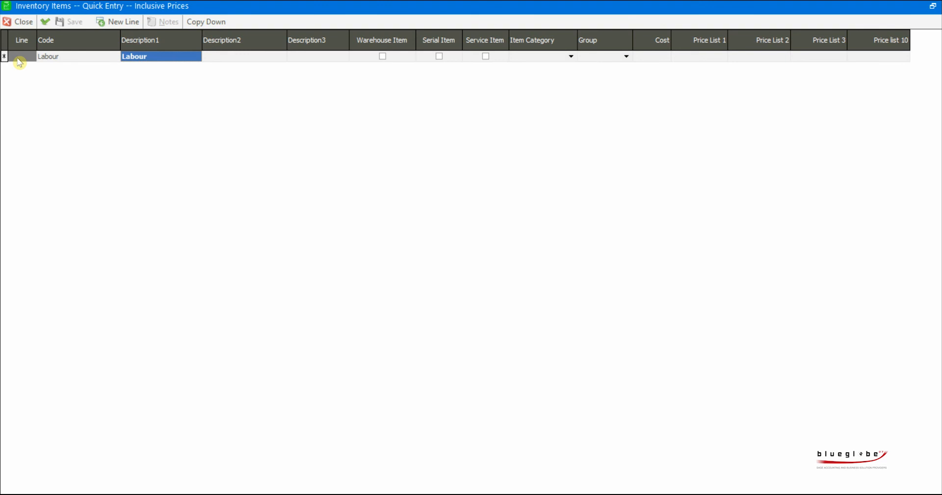
{"action": "key", "text": "Tab"}
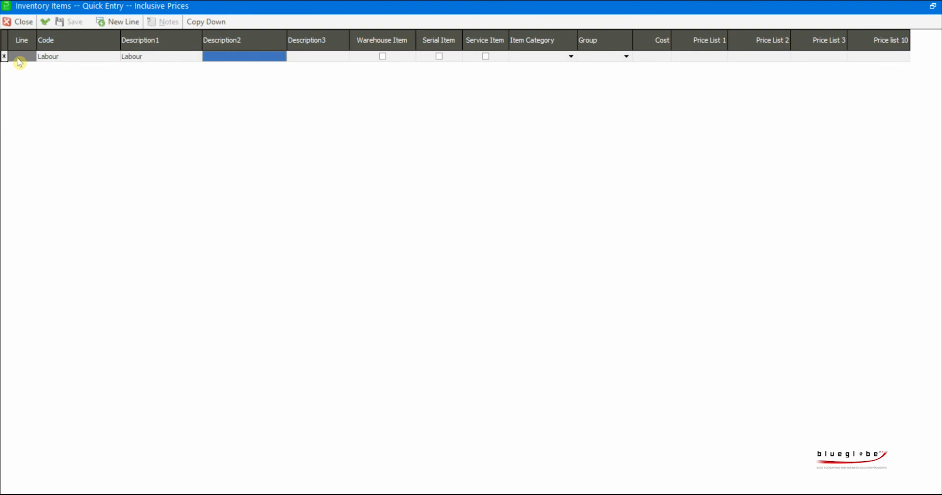
{"action": "type", "text": "Description"}
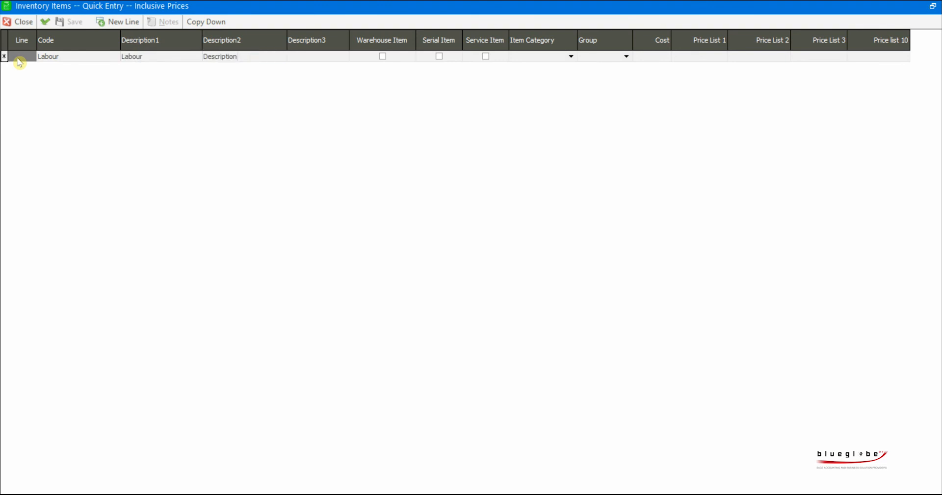
{"action": "type", "text": "2"}
{"action": "key", "text": "Tab"}
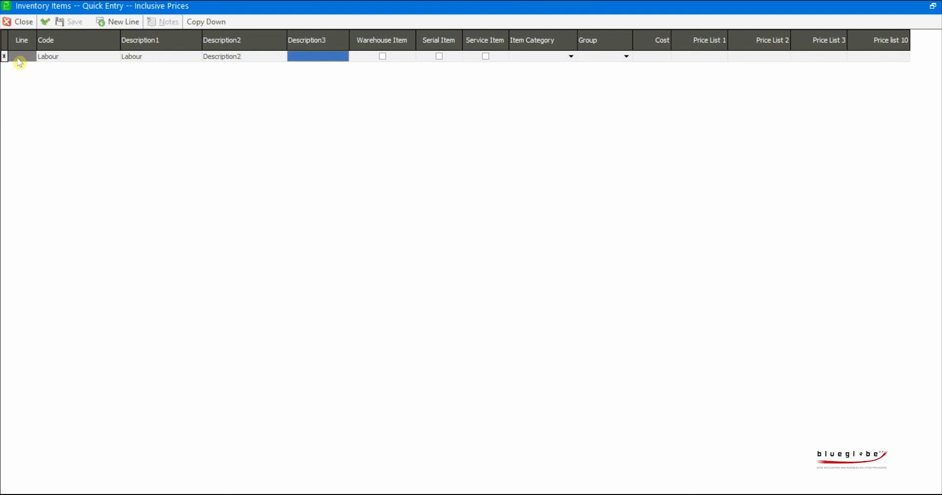
{"action": "type", "text": "Description"}
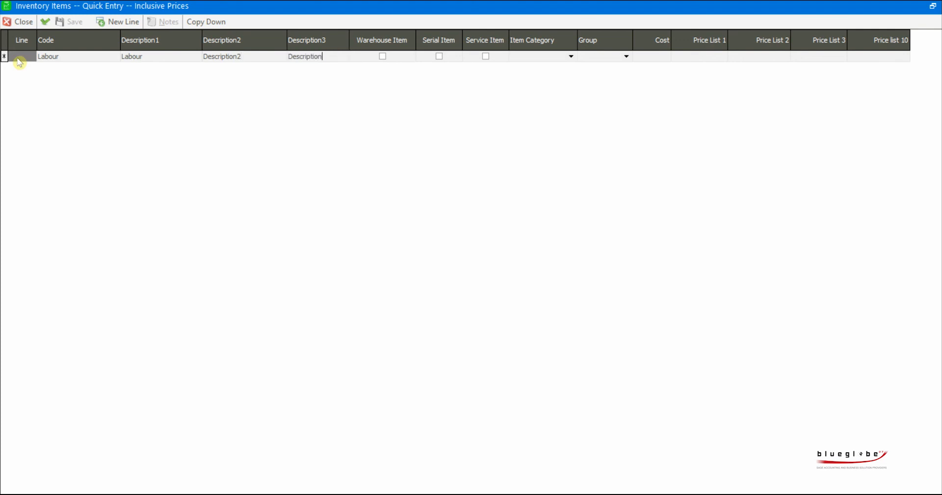
{"action": "type", "text": "3"}
{"action": "key", "text": "Tab"}
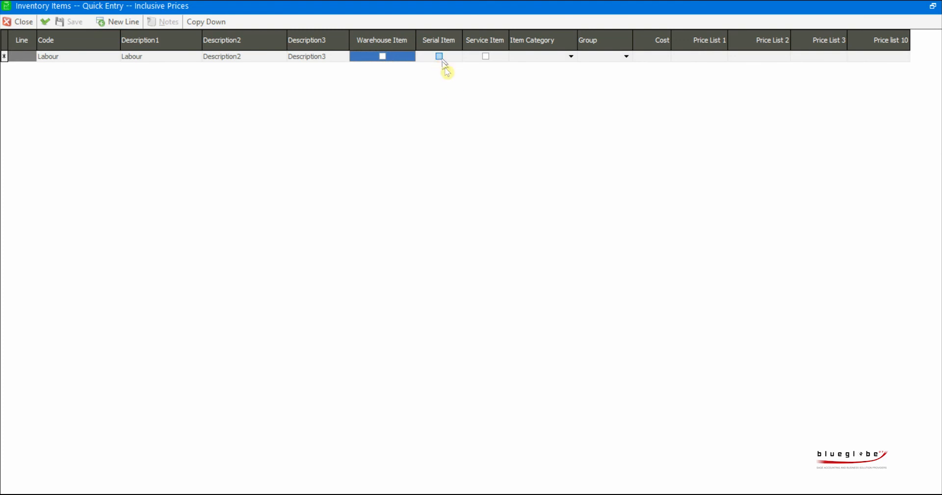
- Mark the Labour line as a service item and assign it the item category Labour
{"action": "left_click", "coordinate": [487, 56]}
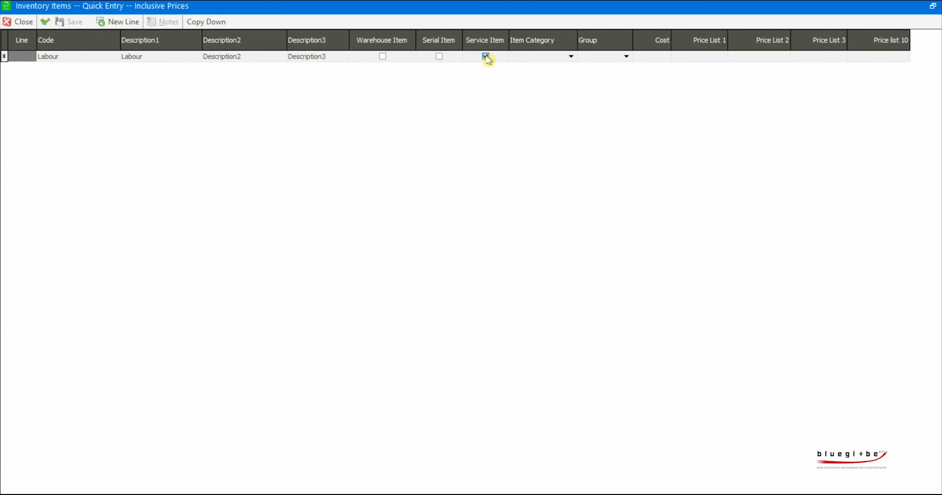
{"action": "left_click", "coordinate": [570, 57]}
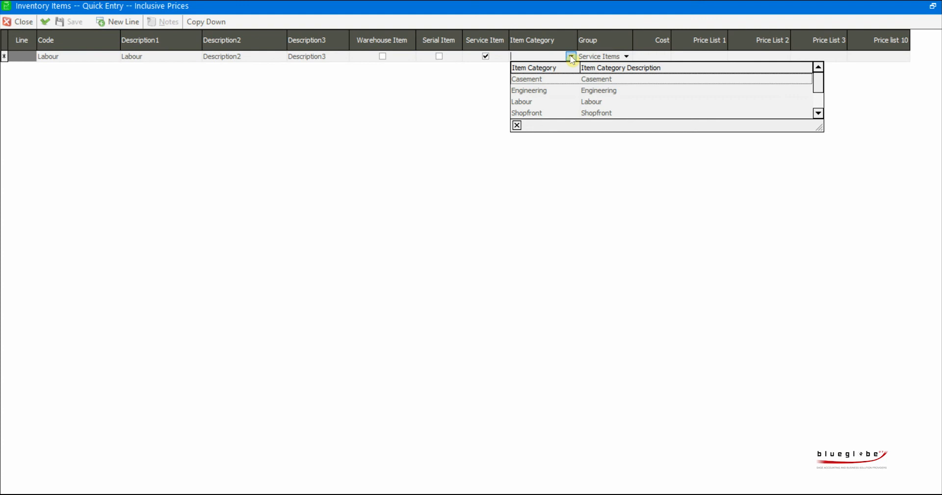
{"action": "left_click", "coordinate": [533, 103]}
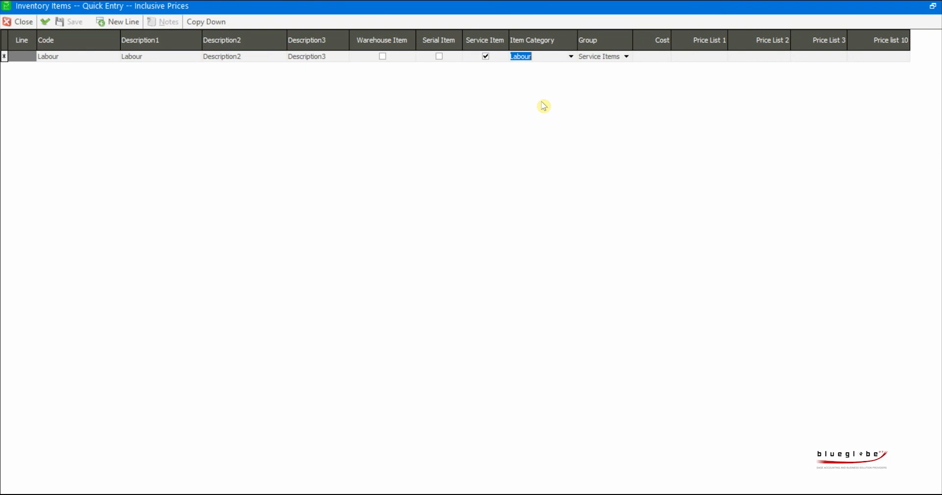
- Set the Labour item's prices to 50 for Price List 1, 60 for Price List 2 and 70 for Price List 3
{"action": "left_click", "coordinate": [716, 59]}
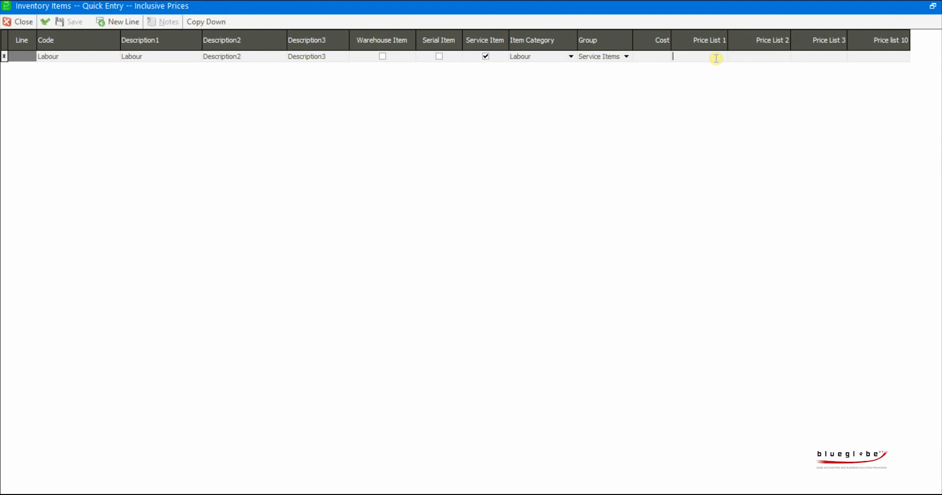
{"action": "type", "text": "50"}
{"action": "key", "text": "Tab"}
{"action": "type", "text": "60"}
{"action": "key", "text": "Tab"}
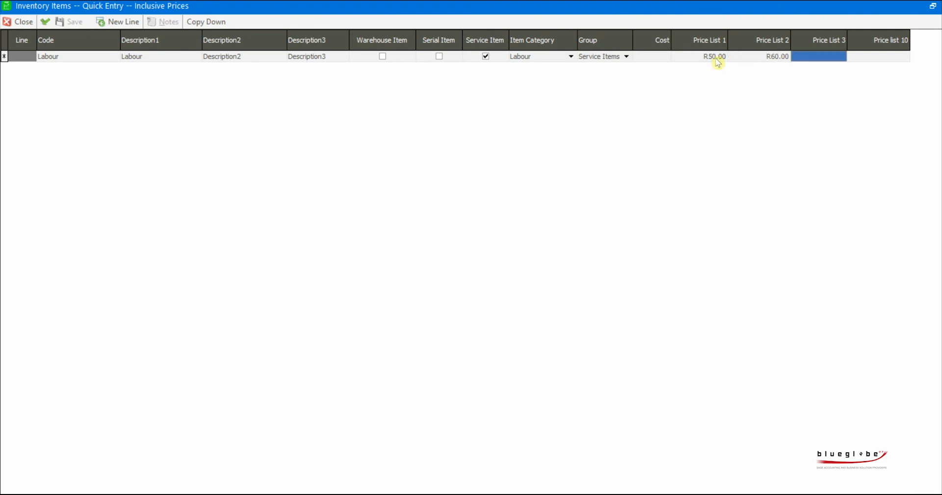
{"action": "type", "text": "70"}
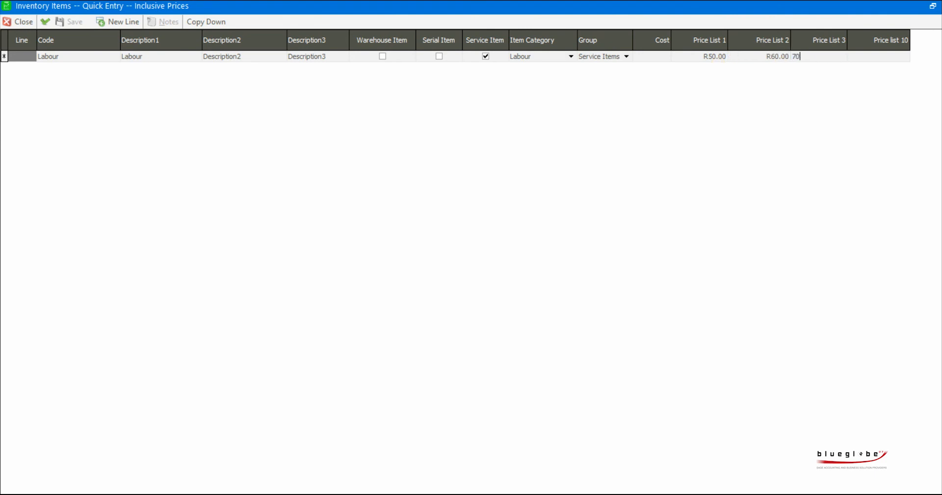
{"action": "key", "text": "Tab"}
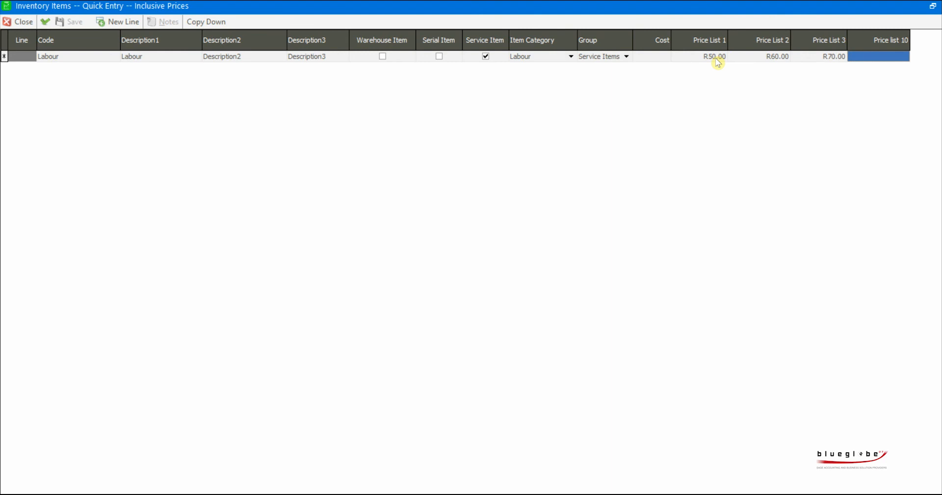
- Validate and save the quick entry batch, and open the Labour item's record from the inventory list
{"action": "left_click", "coordinate": [46, 23]}
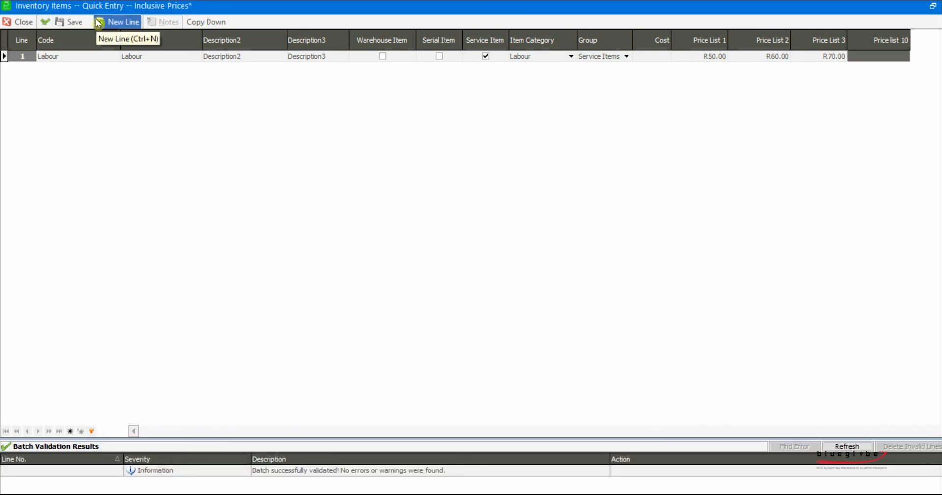
{"action": "left_click", "coordinate": [71, 22]}
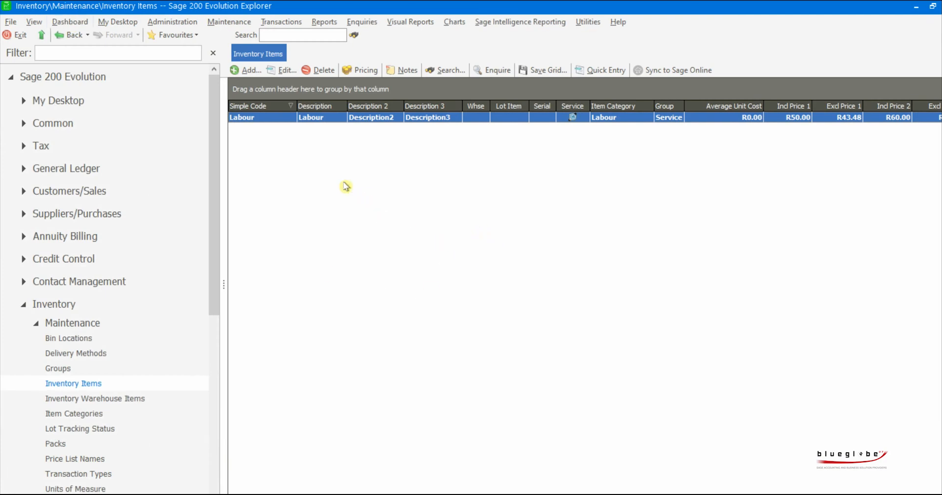
{"action": "double_click", "coordinate": [270, 120]}
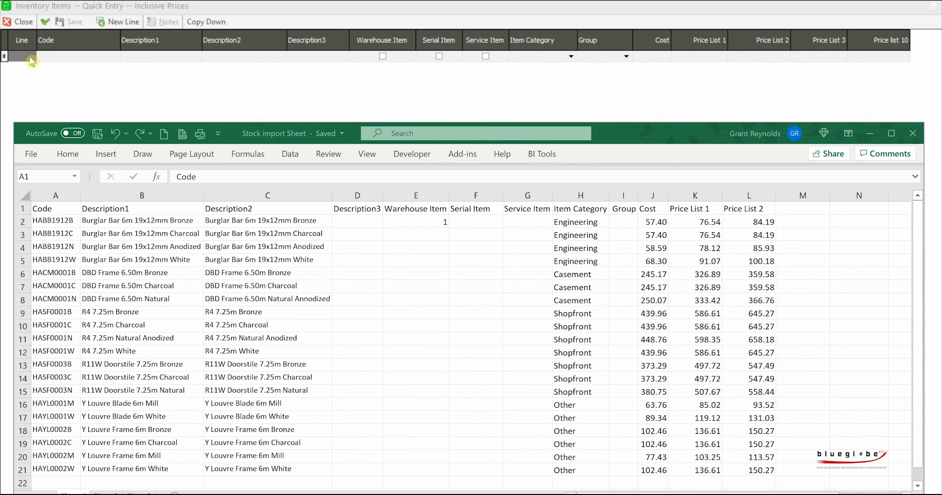
- Copy the full data range with headings from the Excel workbook Stock import Sheet into the quick entry grid using Copy From Excel
{"action": "left_click", "coordinate": [31, 61]}
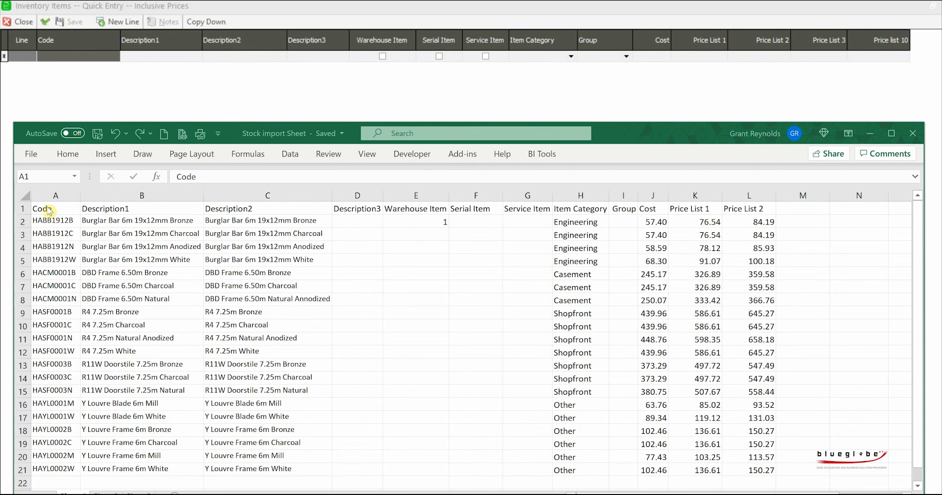
{"action": "key", "text": "ctrl+a"}
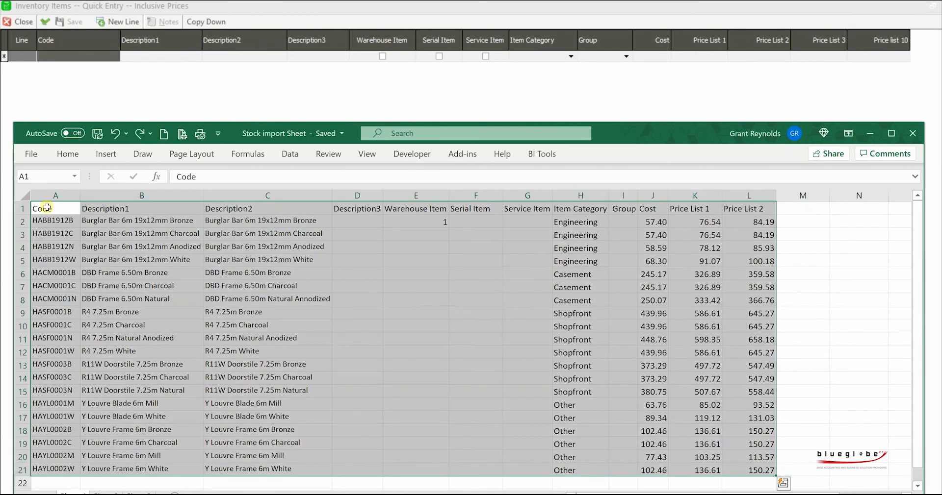
{"action": "key", "text": "ctrl+c"}
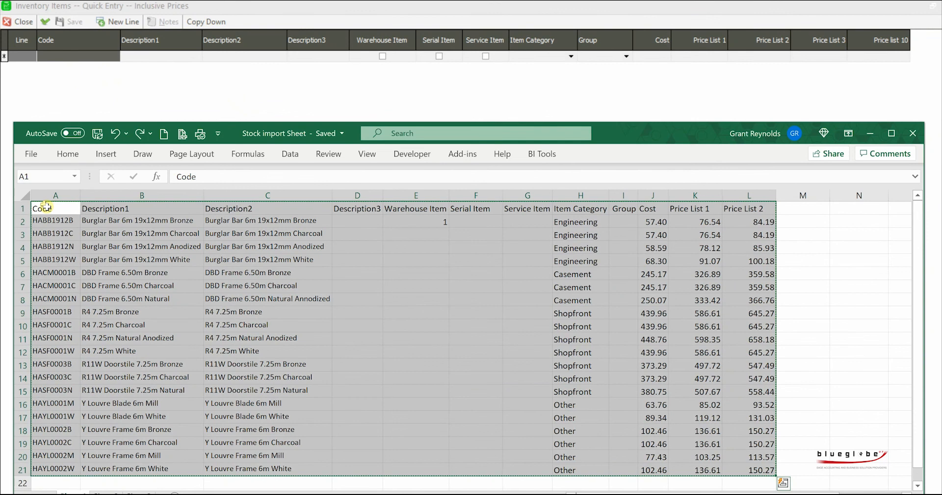
{"action": "left_click", "coordinate": [21, 59]}
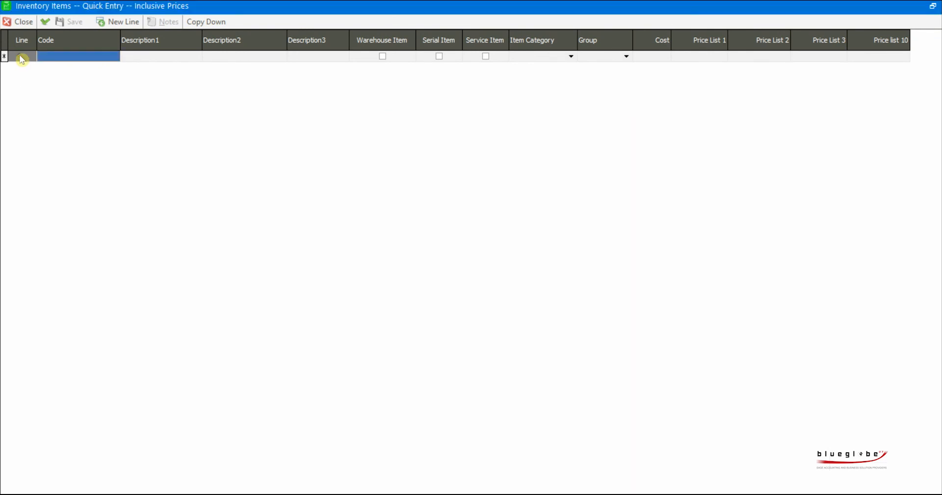
{"action": "right_click", "coordinate": [21, 59]}
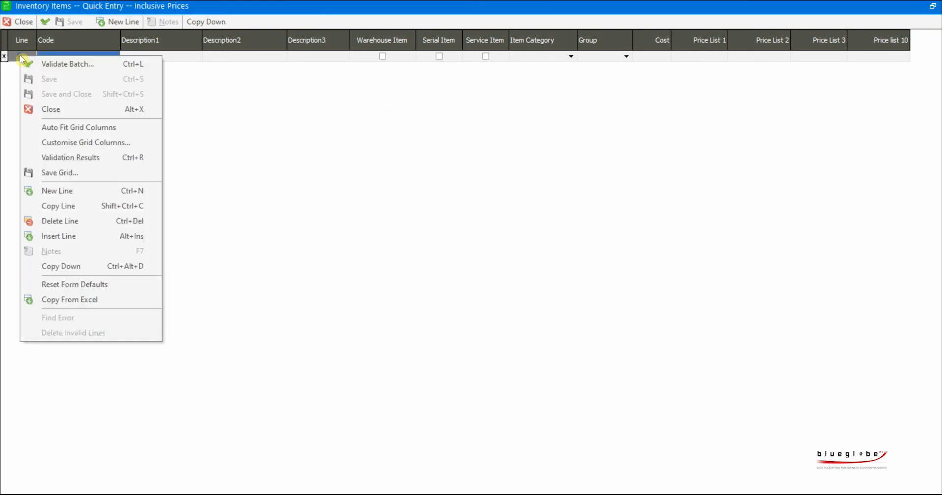
{"action": "left_click", "coordinate": [81, 301]}
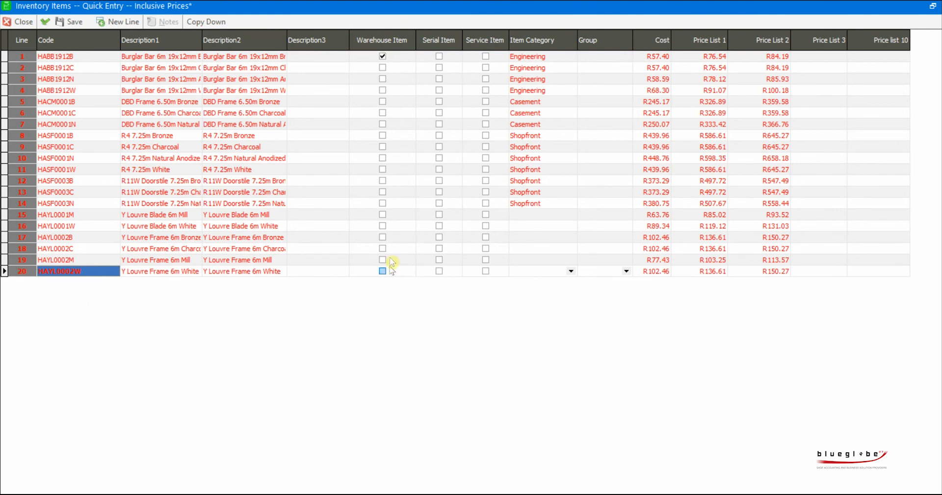
- Copy the ticked Warehouse Item setting from line 1 down to every line
{"action": "left_click", "coordinate": [383, 57]}
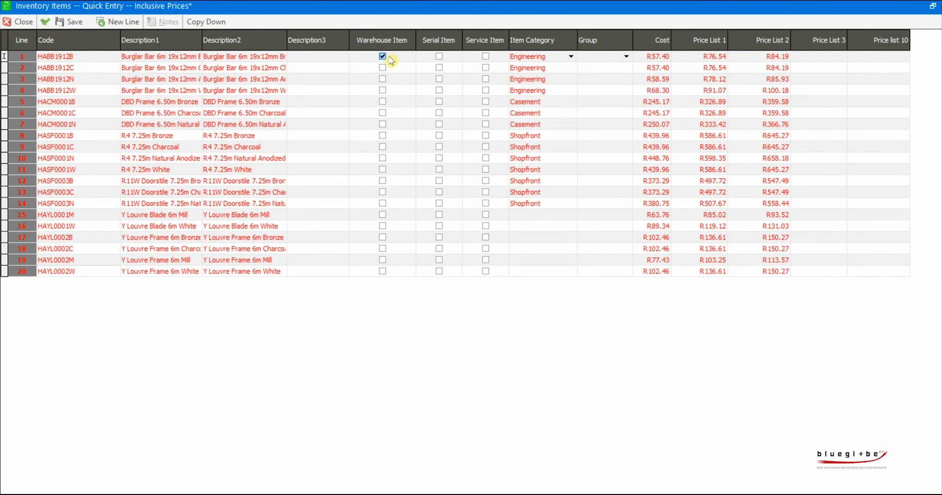
{"action": "left_click", "coordinate": [201, 22]}
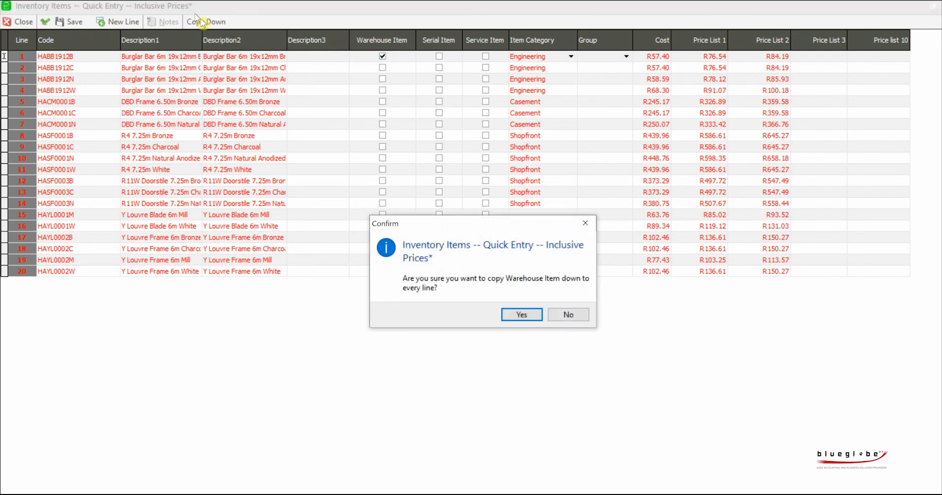
{"action": "left_click", "coordinate": [522, 315]}
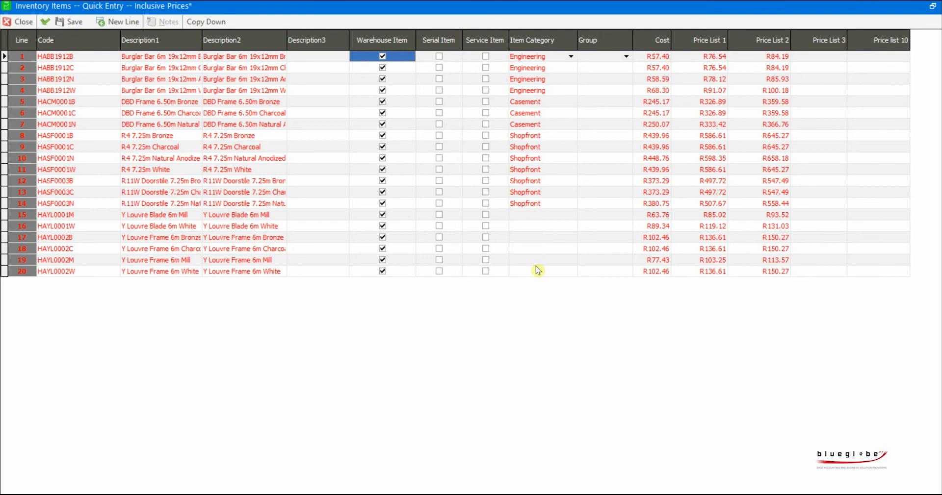
- Add a new inventory item category with name and description Other, and assign it to line 15, item HAYL0001M
{"action": "left_click", "coordinate": [528, 213]}
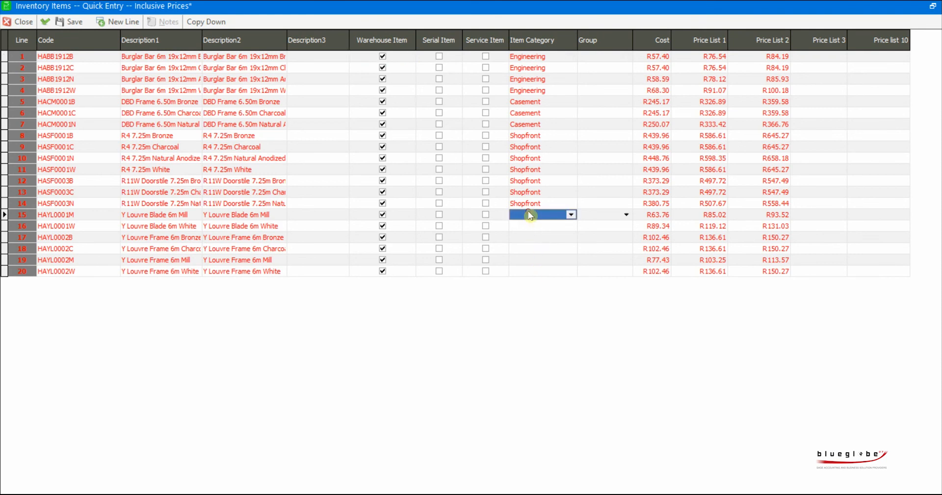
{"action": "left_click", "coordinate": [571, 215]}
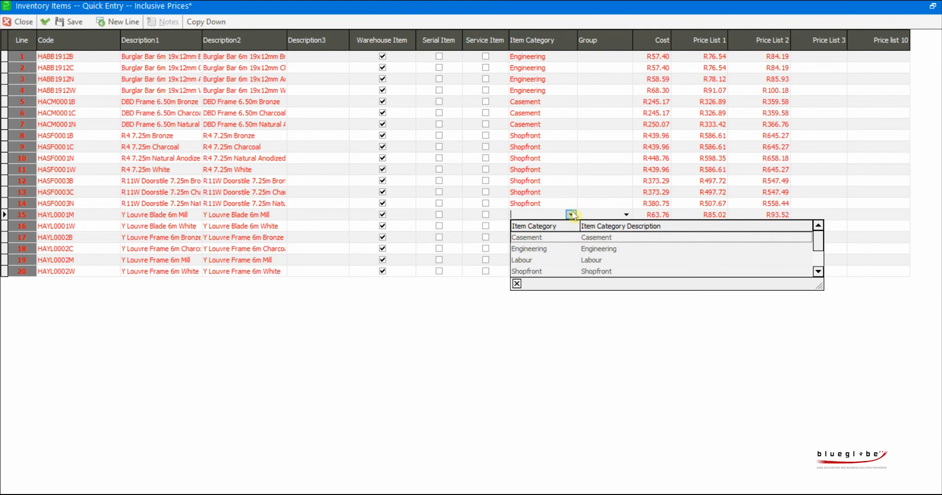
{"action": "left_click", "coordinate": [522, 214]}
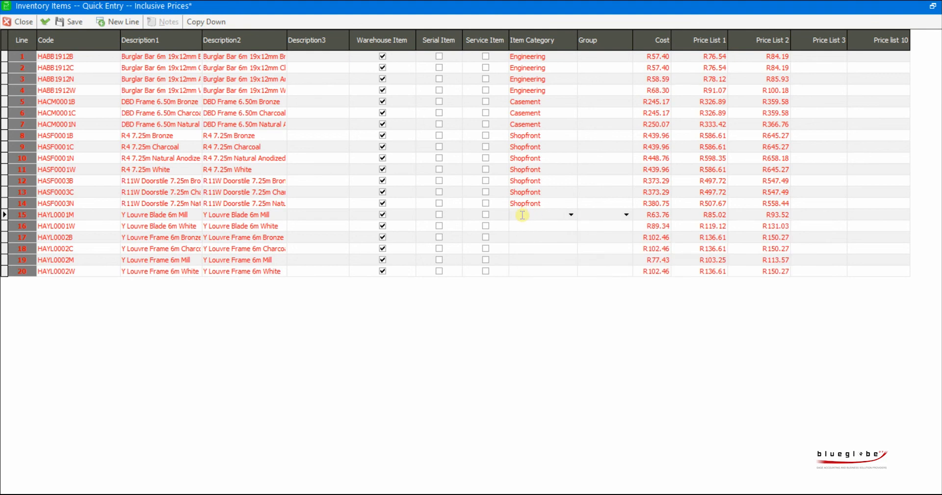
{"action": "right_click", "coordinate": [522, 215]}
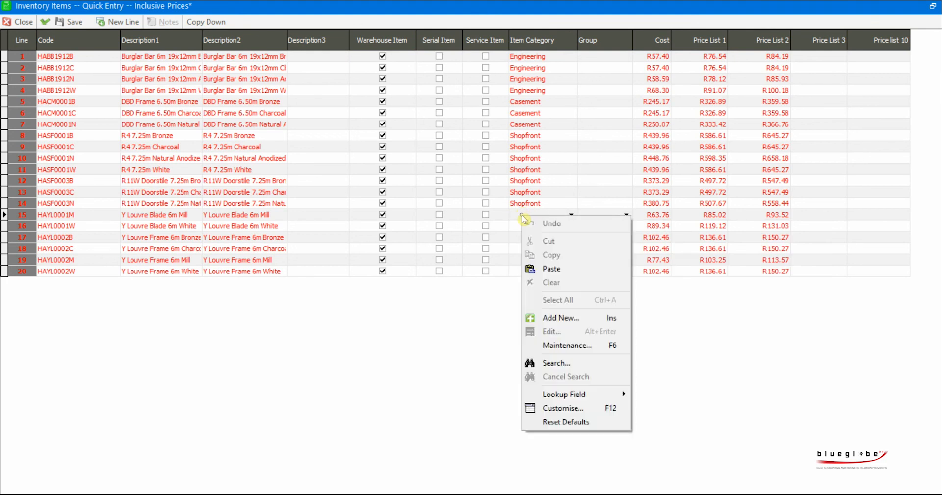
{"action": "left_click", "coordinate": [558, 319]}
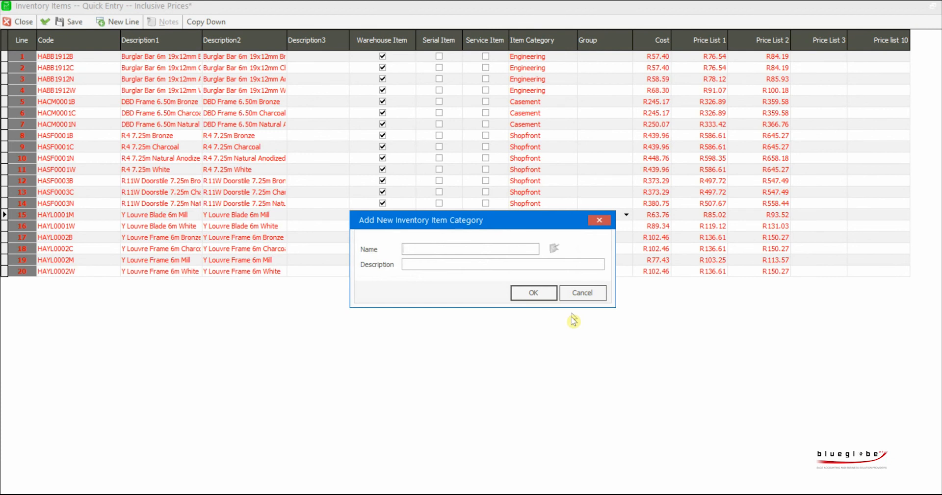
{"action": "type", "text": "Other"}
{"action": "key", "text": "Tab"}
{"action": "type", "text": "Other"}
{"action": "left_click", "coordinate": [547, 295]}
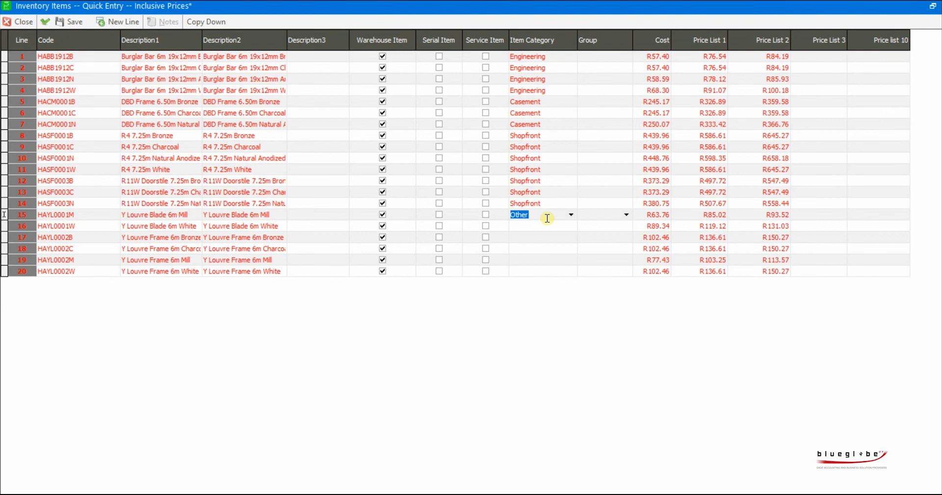
- Copy the item category Other down from line 15 to the lines below, and validate and save the batch
{"action": "left_click", "coordinate": [216, 21]}
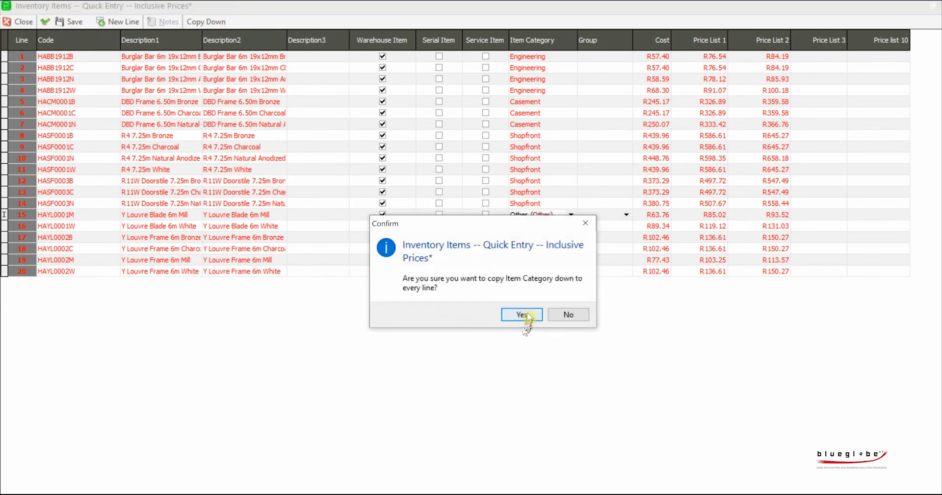
{"action": "left_click", "coordinate": [521, 315]}
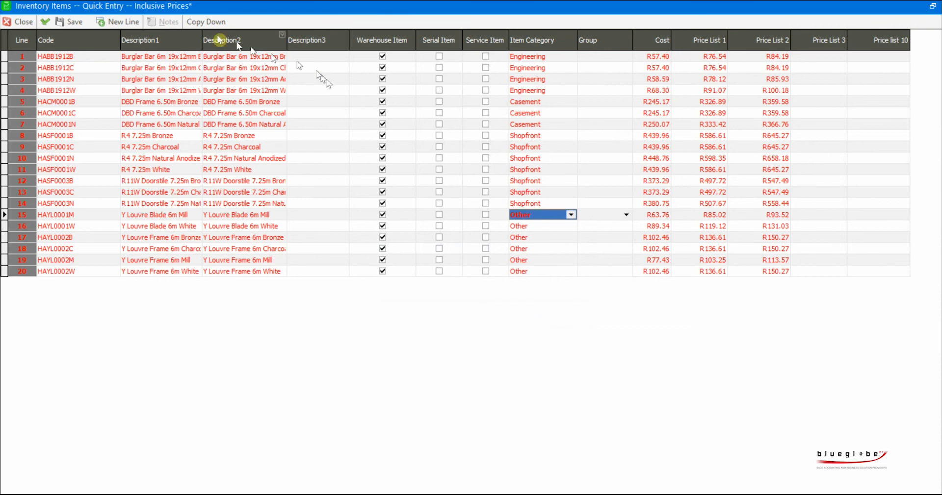
{"action": "left_click", "coordinate": [46, 22]}
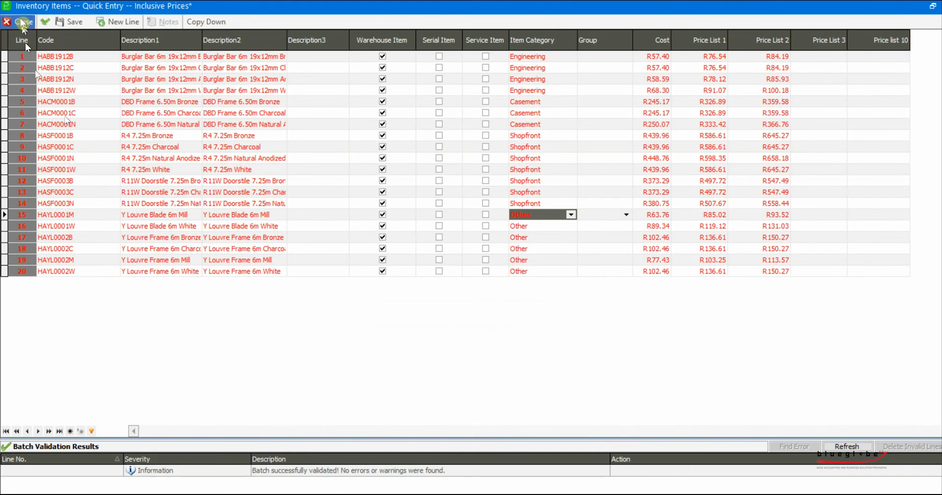
{"action": "left_click", "coordinate": [71, 23]}
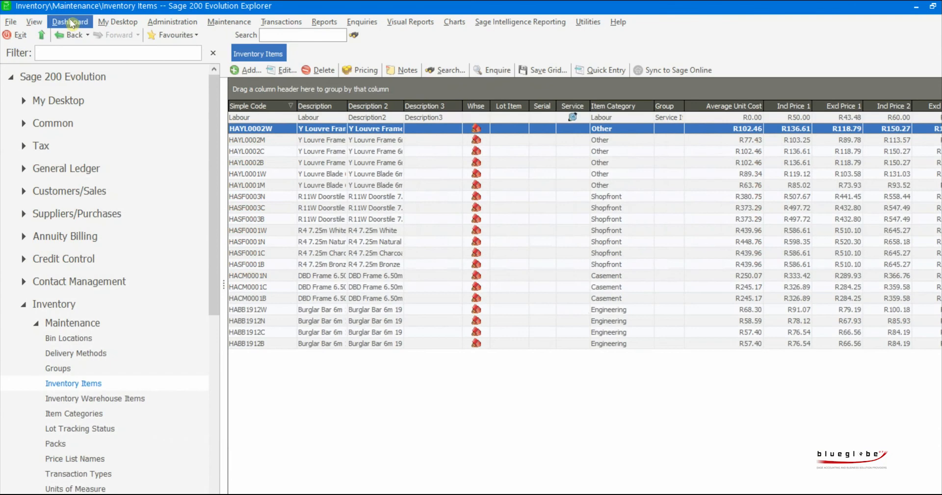